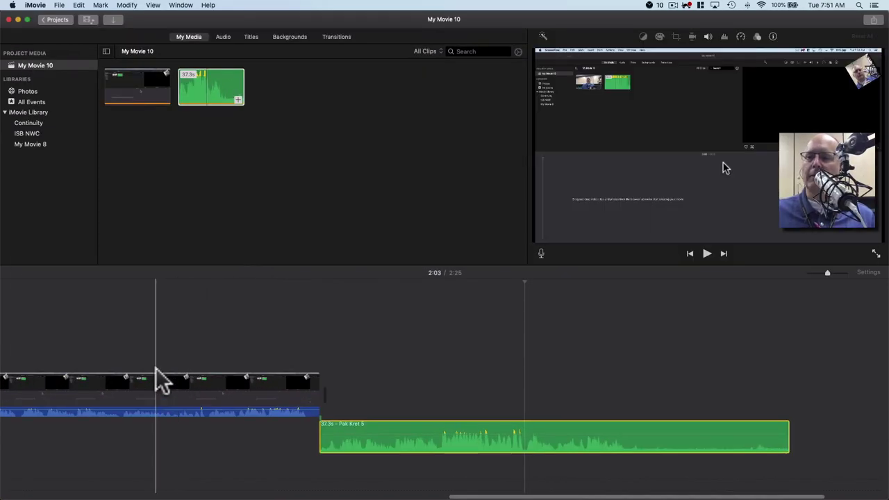
- Scroll the timeline, try the zoom slider, and play the camera clip to hear the clap
left_click_drag(470, 496, 452, 495)
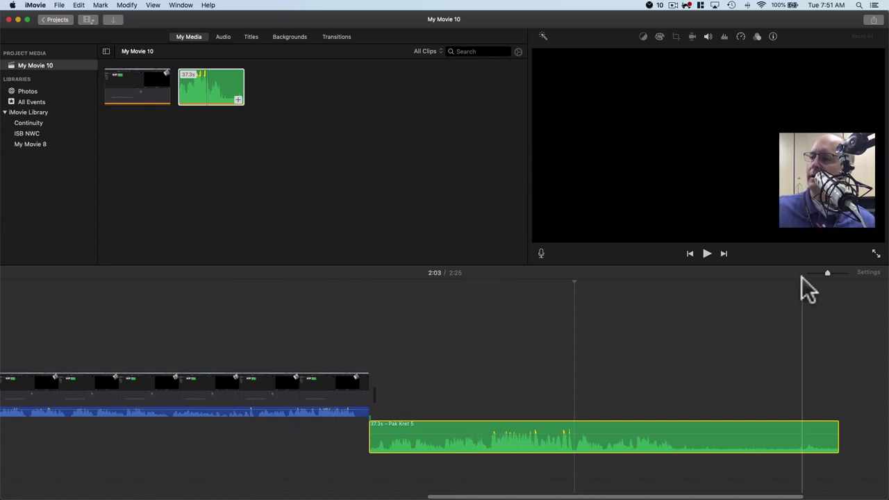
mouse_move(827, 273)
left_mouse_down()
mouse_move(836, 273)
mouse_move(826, 273)
left_mouse_up()
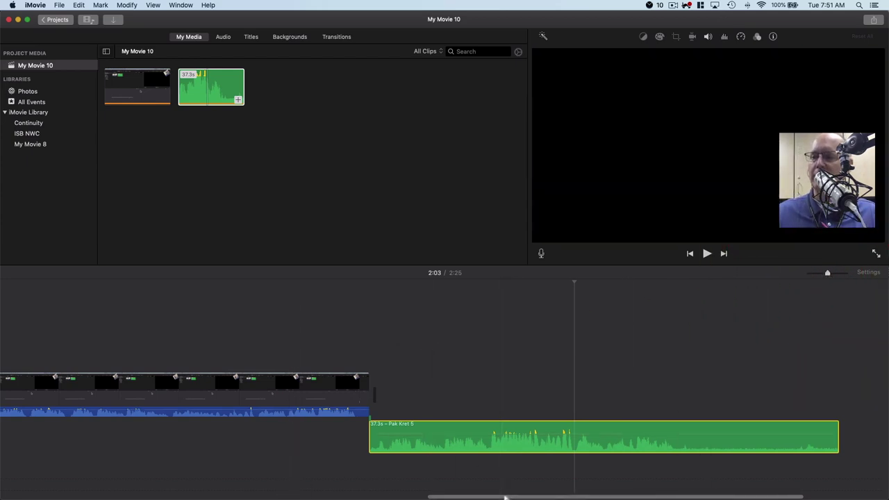
left_click_drag(506, 496, 480, 496)
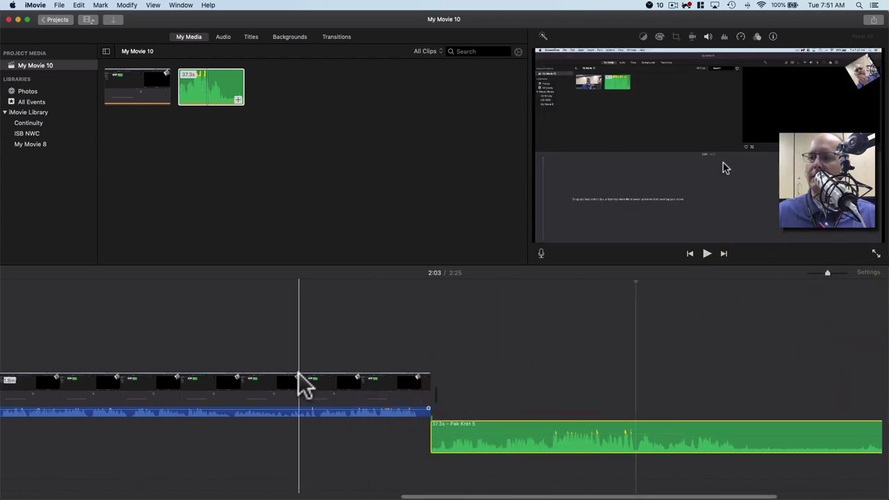
key("space")
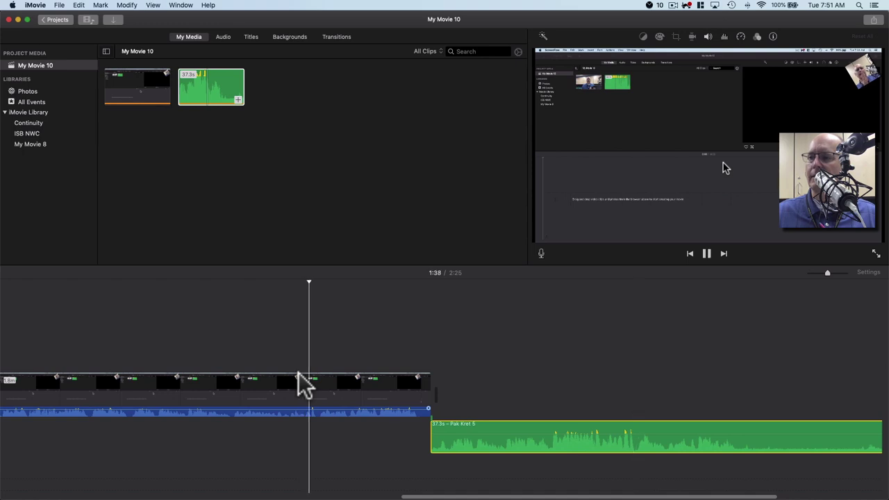
- Stop playback near the clap, add a marker on the video clip, and zoom in
key("space")
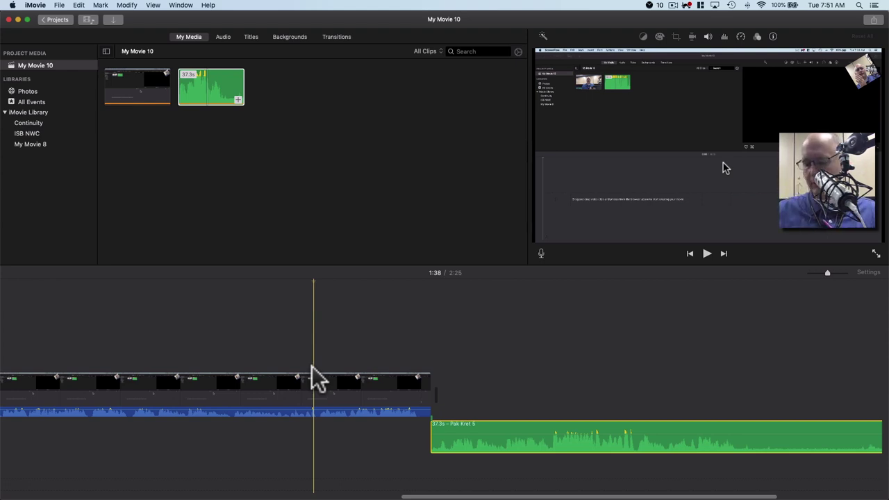
key("x")
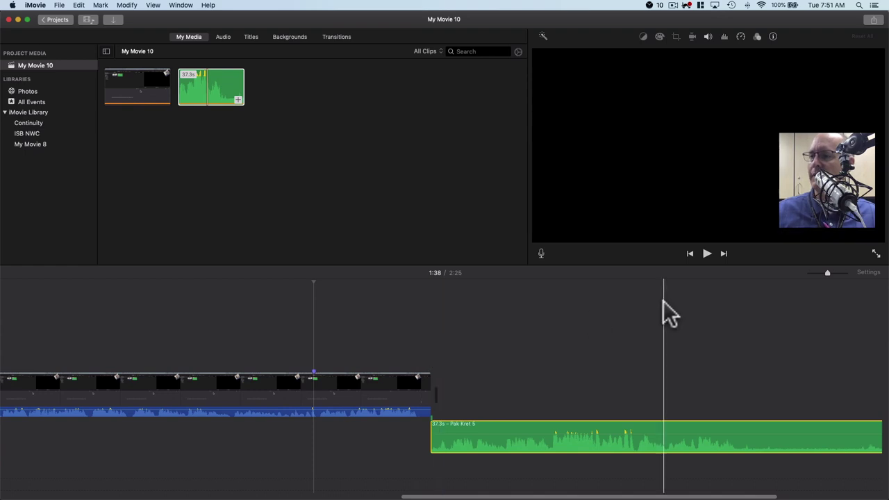
left_click_drag(825, 271, 840, 272)
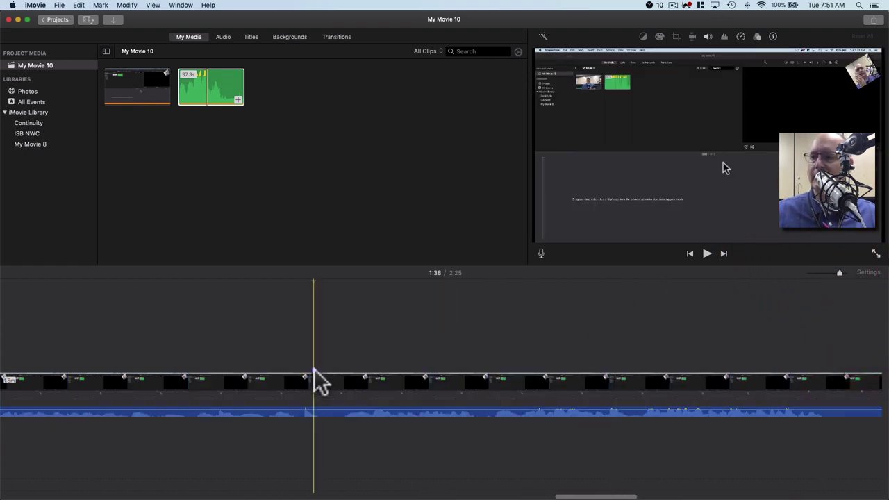
- Position the playhead exactly on the clap frame of the camera video clip
left_click(312, 375)
left_click_drag(312, 375, 307, 375)
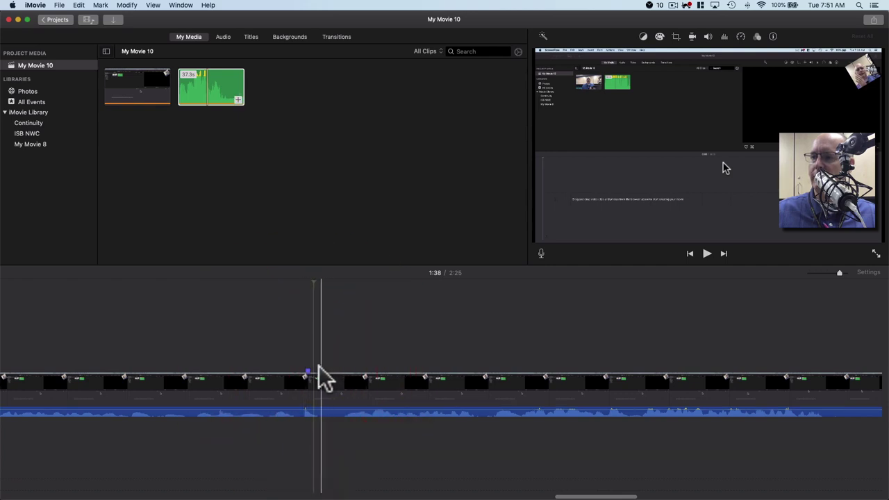
left_click(296, 347)
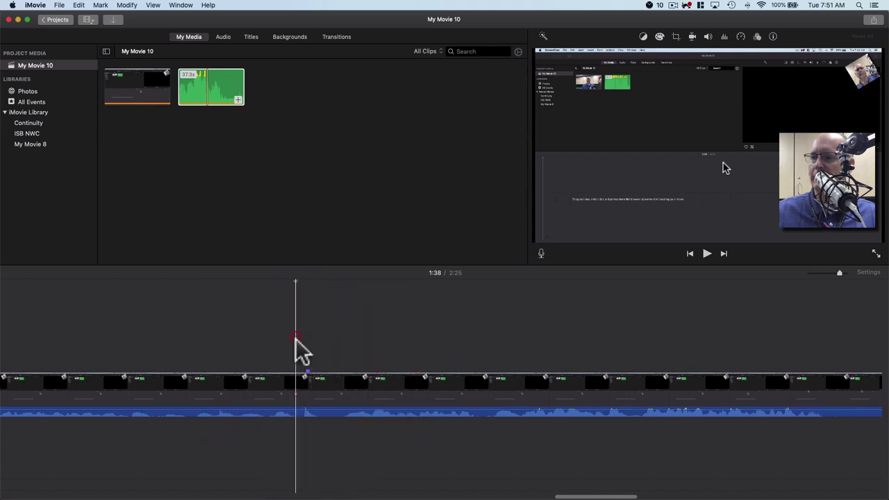
left_click(303, 347)
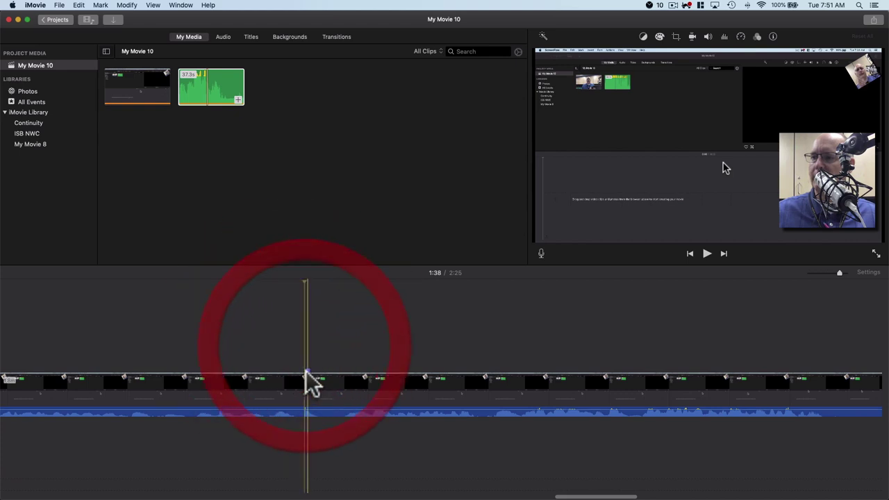
left_click(306, 370)
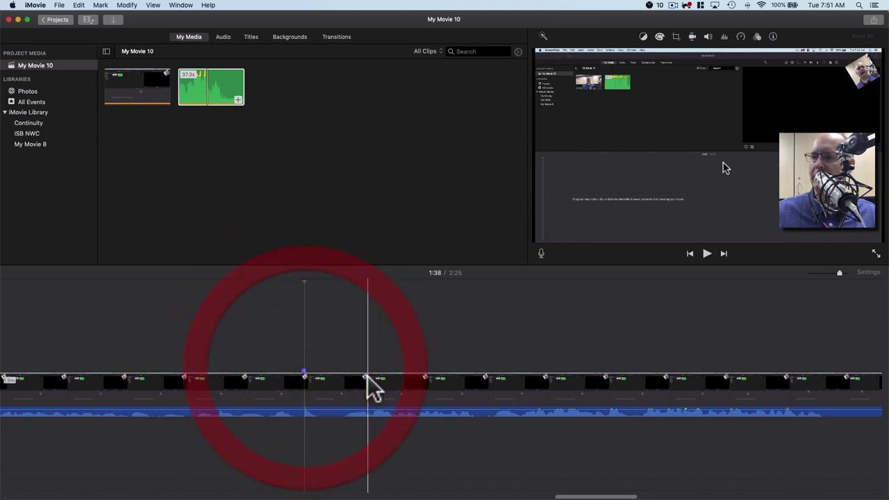
left_click_drag(564, 496, 653, 493)
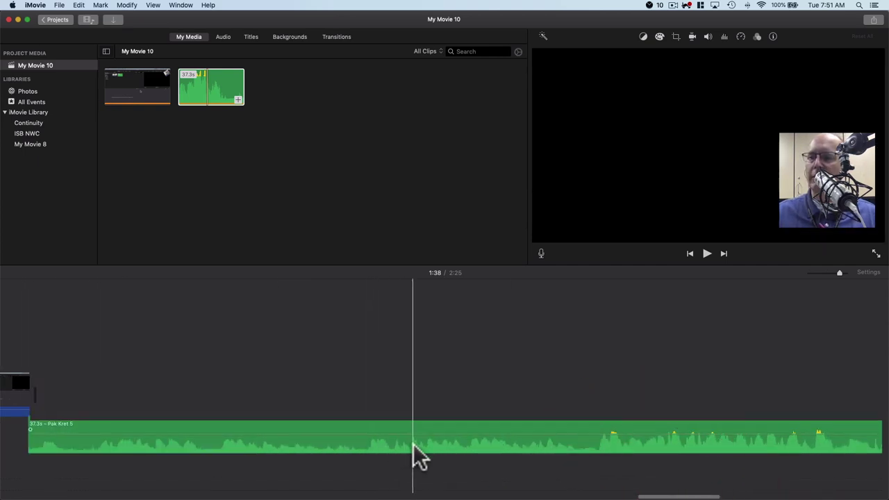
- Find the clap spike in the 'Pak Kret 5' phone audio and drag the clip under the video
left_click(584, 494)
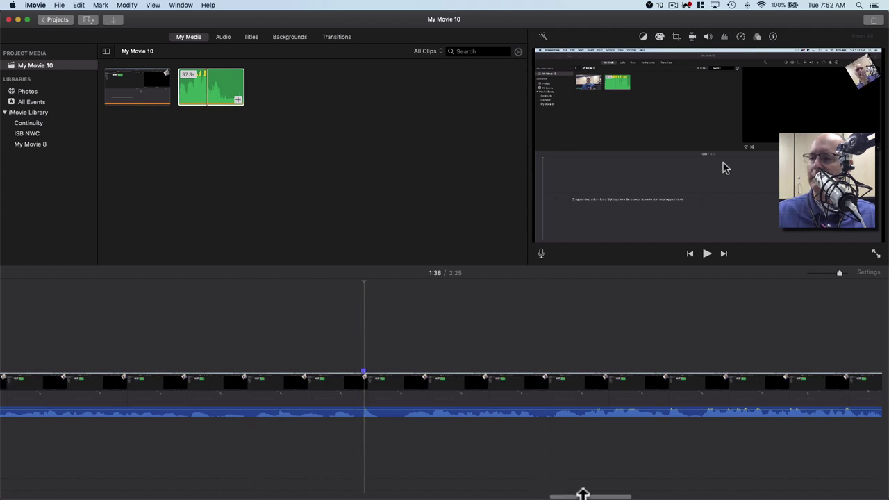
left_click_drag(583, 494, 720, 492)
left_click(824, 272)
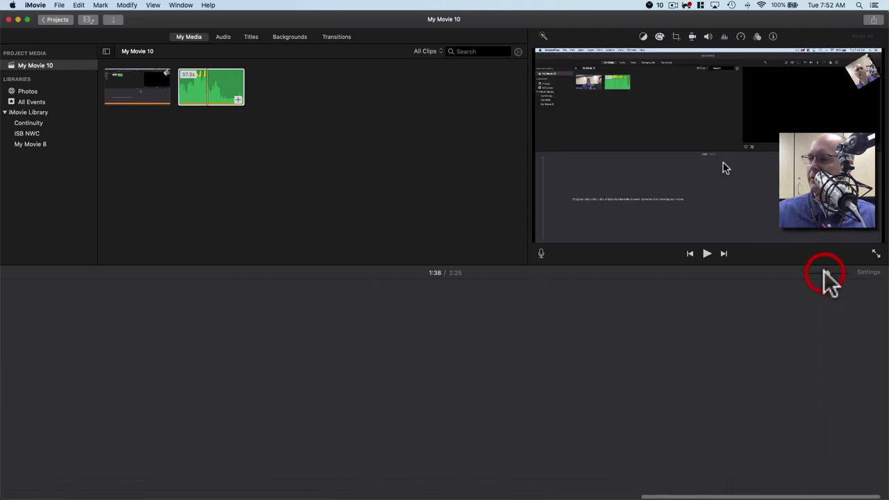
left_click_drag(752, 495, 407, 493)
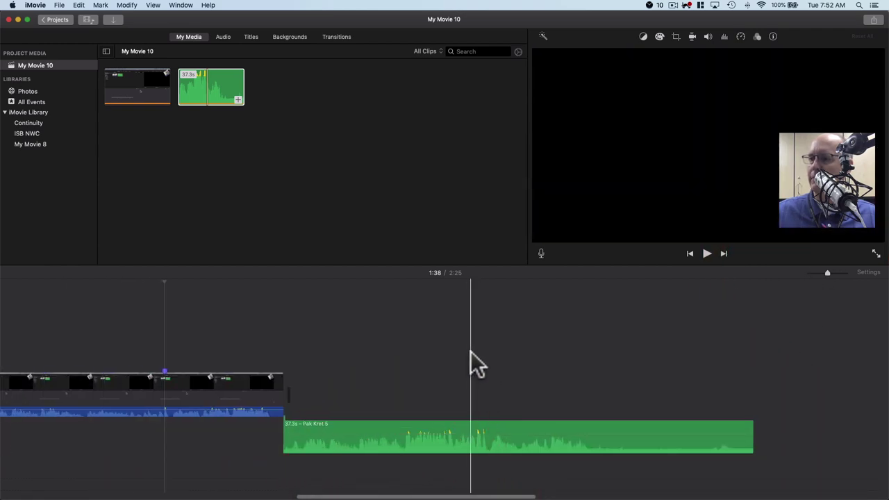
key("space")
key("space")
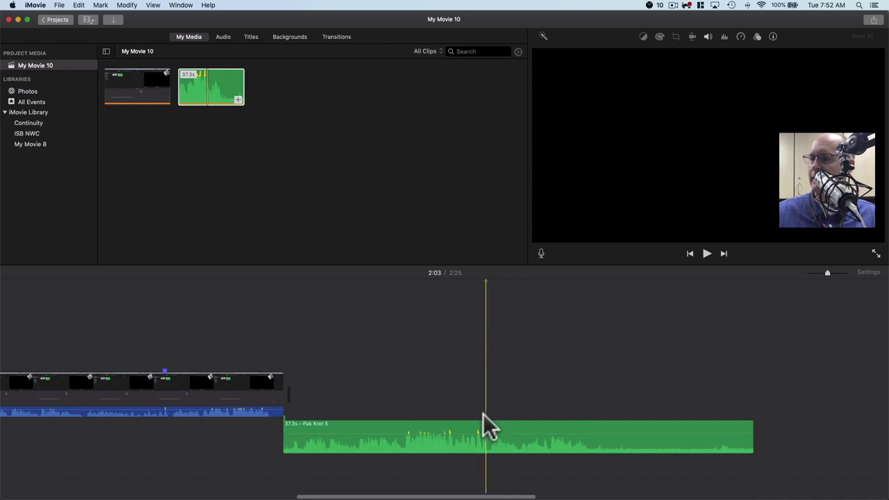
left_click(484, 415)
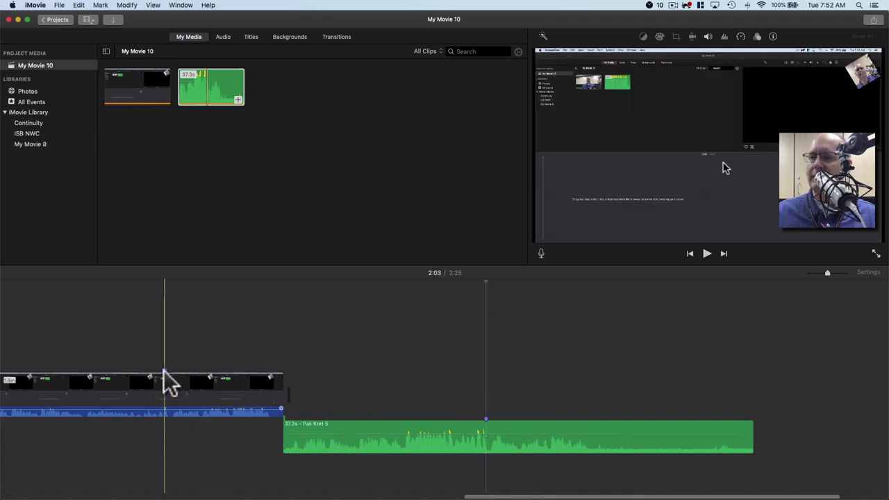
left_click_drag(423, 428, 108, 430)
- Shift the phone audio so its clap marker sits under the video's clap marker
left_click(105, 430)
left_click_drag(186, 425, 188, 427)
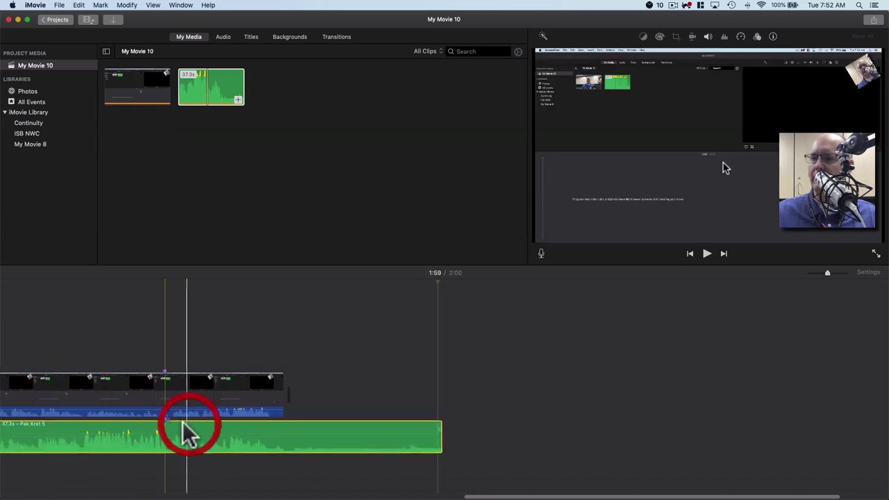
left_click(162, 391)
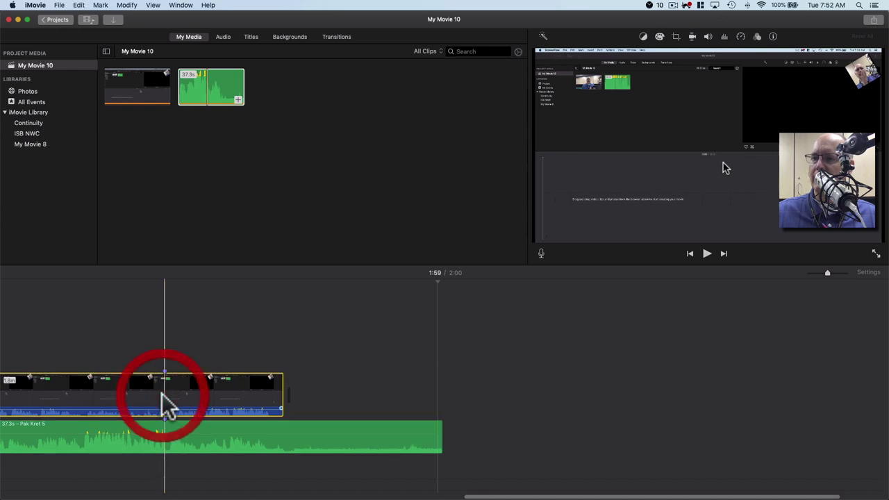
left_click(156, 417)
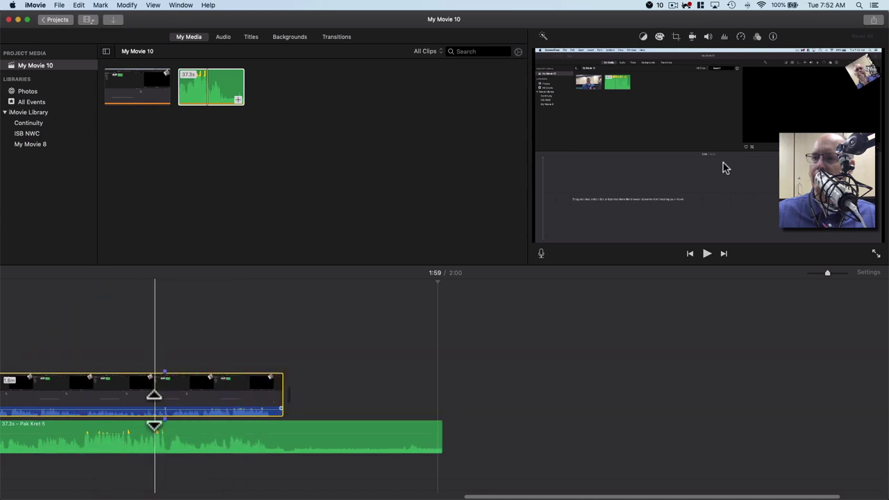
- Drag the camera clip's volume to zero and play back to 1:39 to check sync
left_click_drag(154, 410, 154, 415)
key("space")
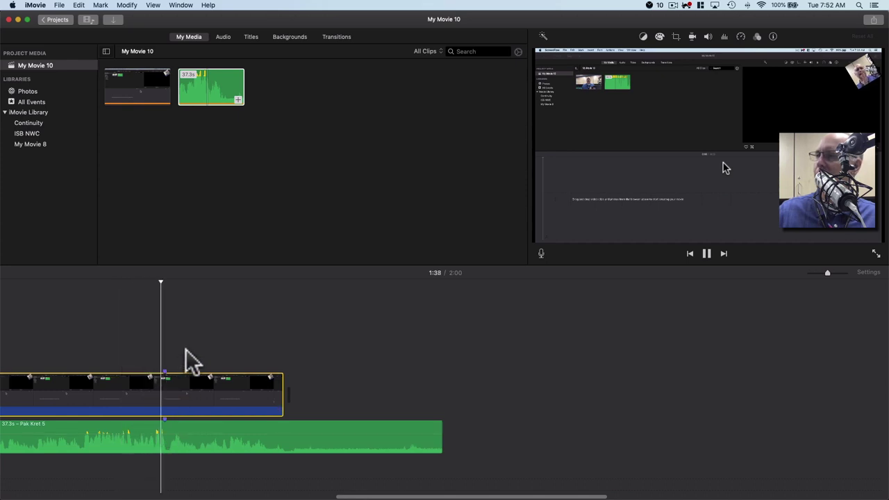
key("space")
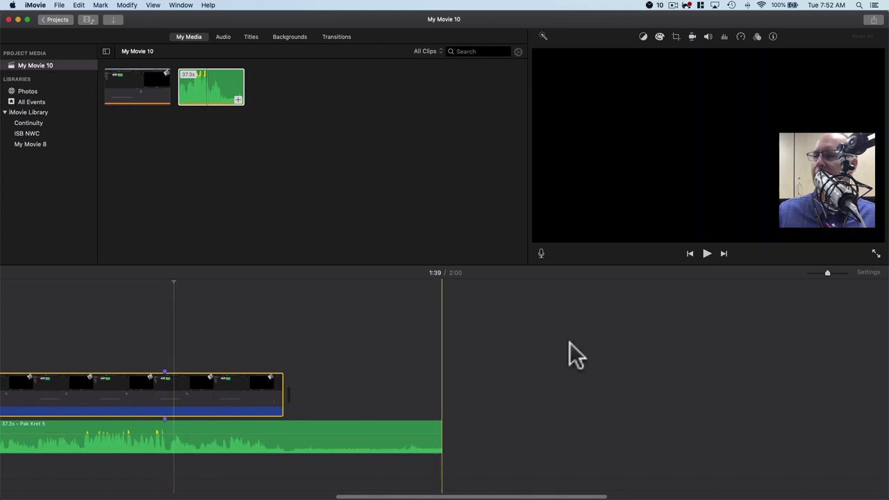
- Zoom in and nudge the 'Pak Kret 5' clip slightly later to match the video's clap, then play to verify
left_click_drag(826, 272, 833, 272)
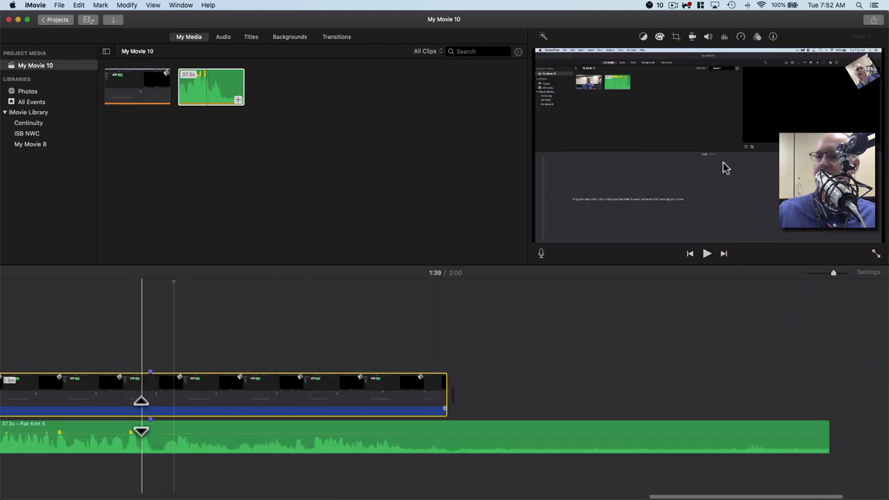
left_click_drag(141, 416, 143, 407)
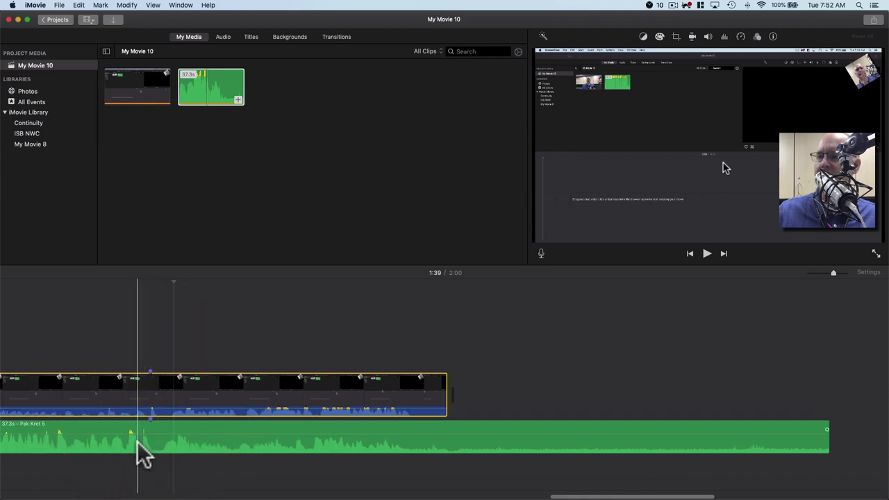
left_click(160, 429)
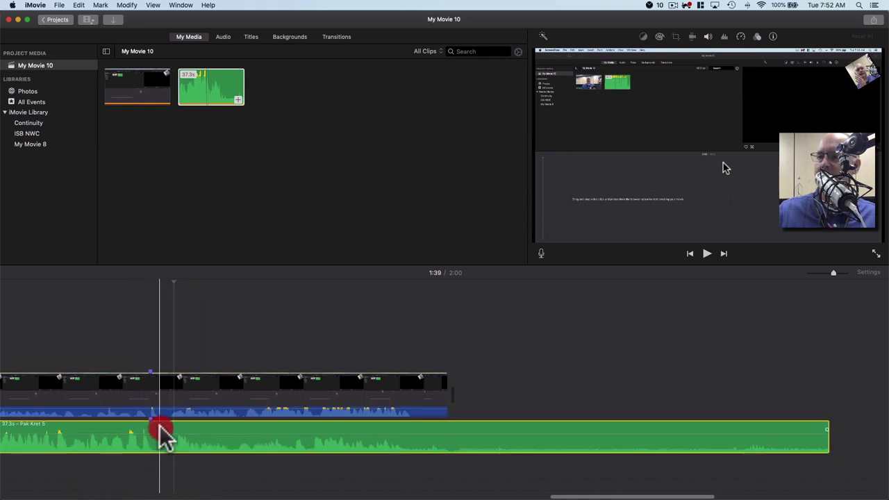
left_click_drag(160, 434, 171, 438)
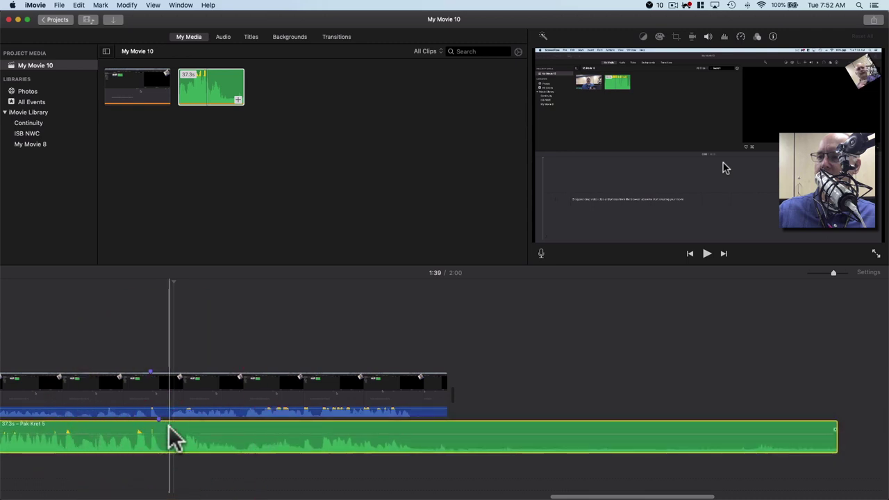
key("space")
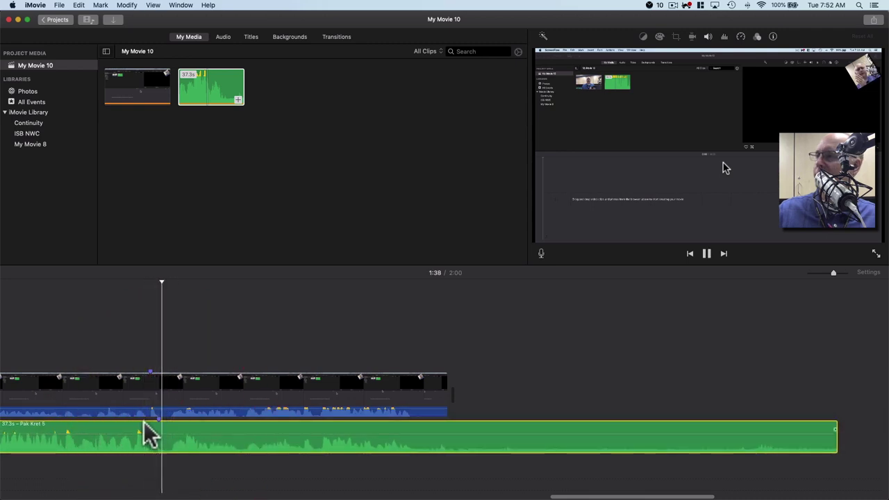
left_click(134, 422)
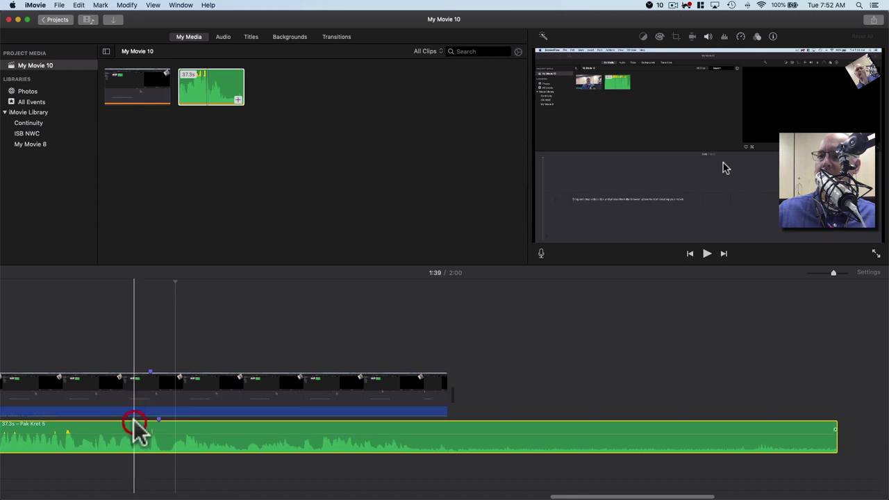